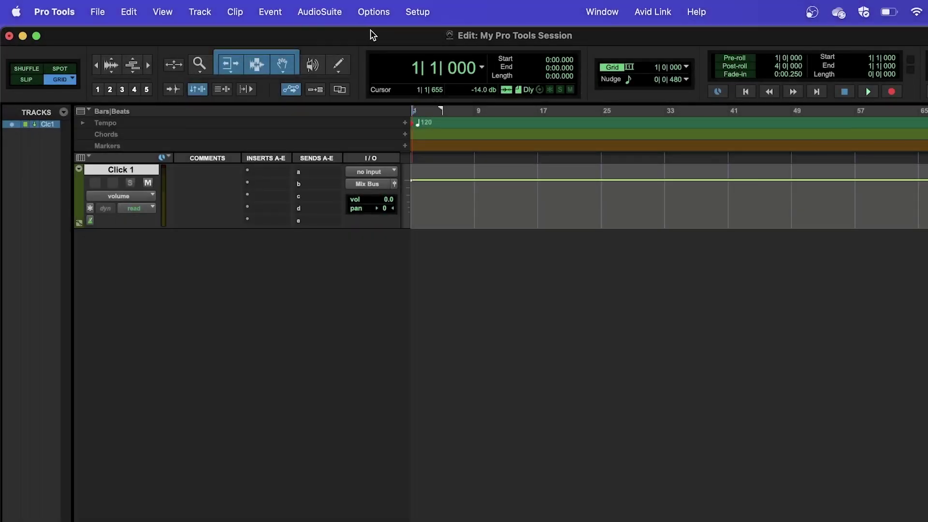
- Set the playback engine to Scarlett 2i2 USB, letting the session save and close
left_click(426, 15)
left_click(439, 53)
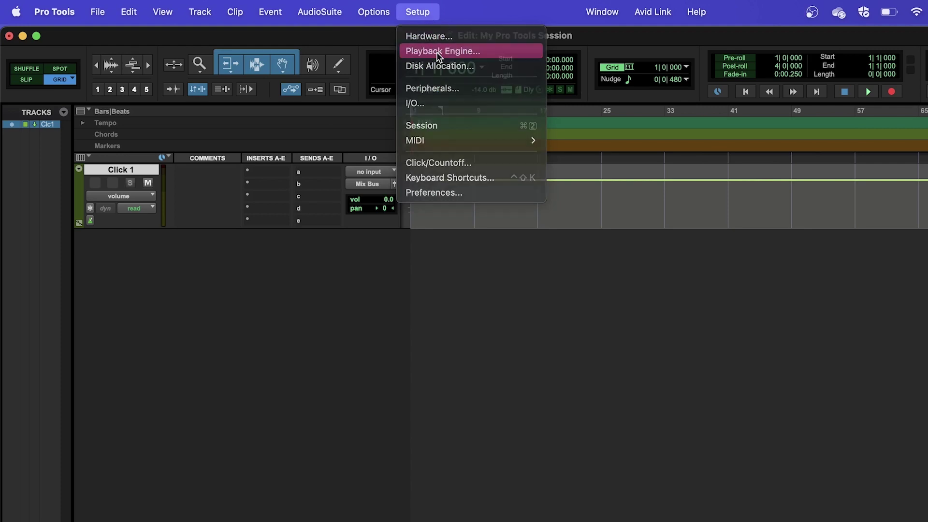
left_click(483, 197)
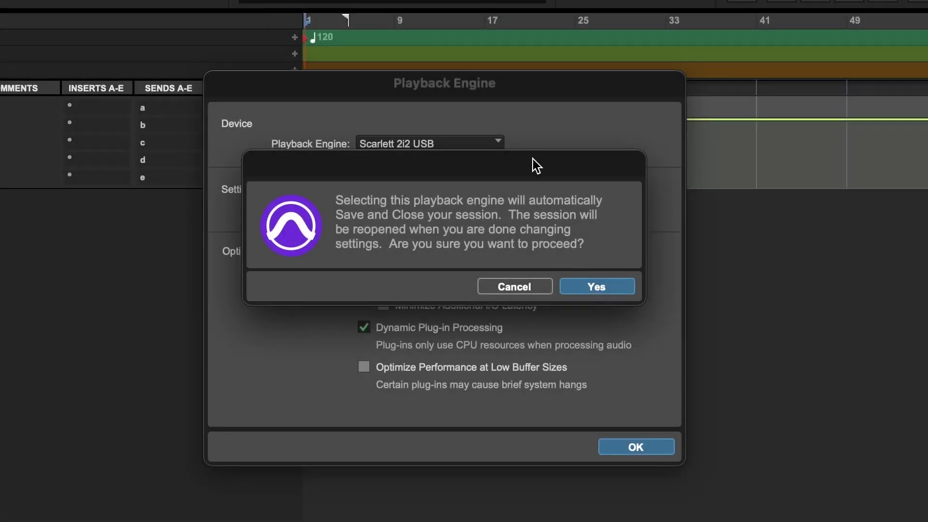
left_click(598, 289)
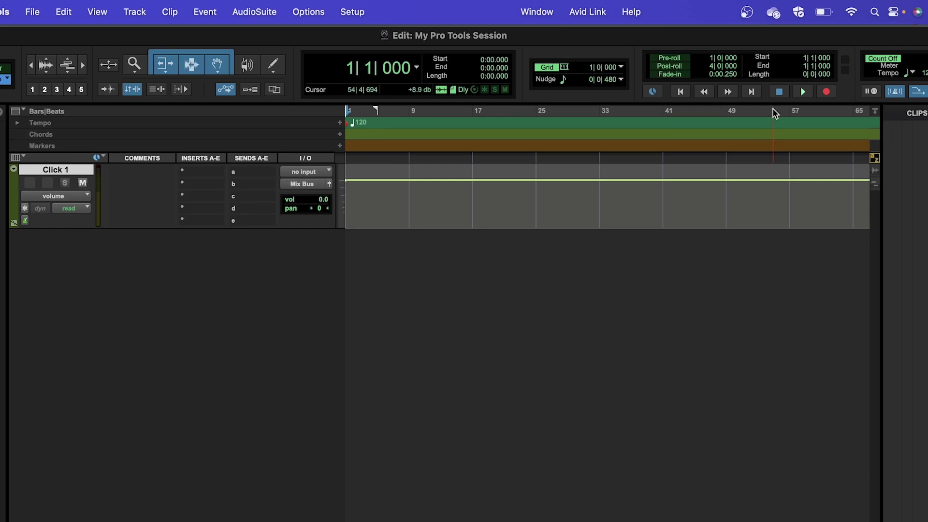
- Restore the default Output and Input paths in I/O Setup
left_click(362, 17)
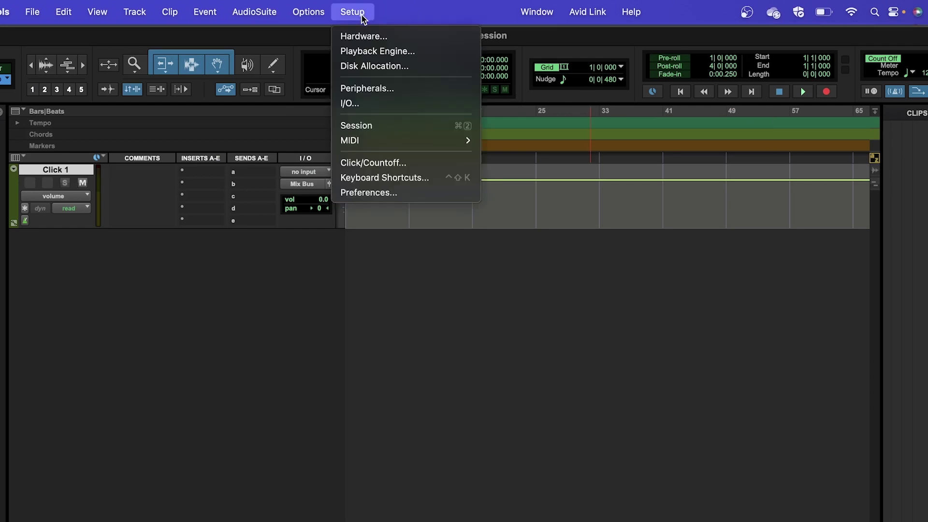
left_click(381, 104)
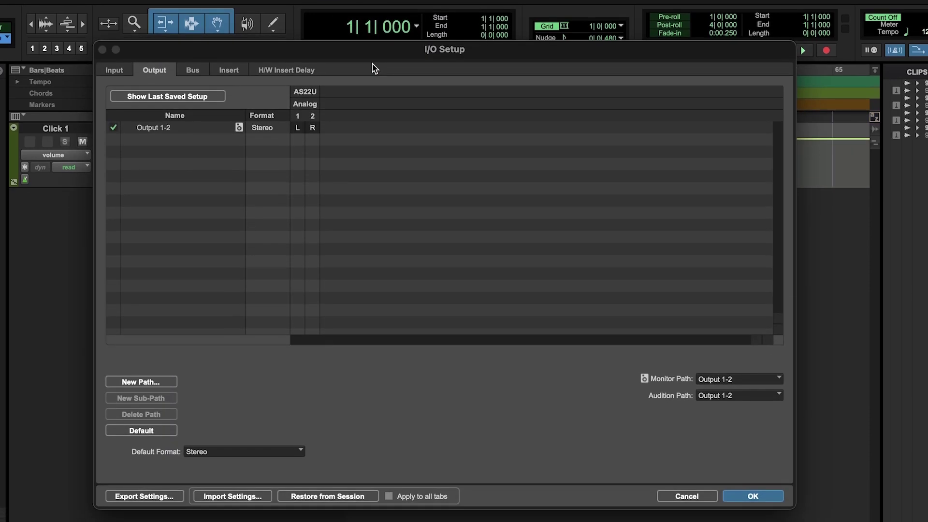
left_click(162, 433)
left_click(121, 69)
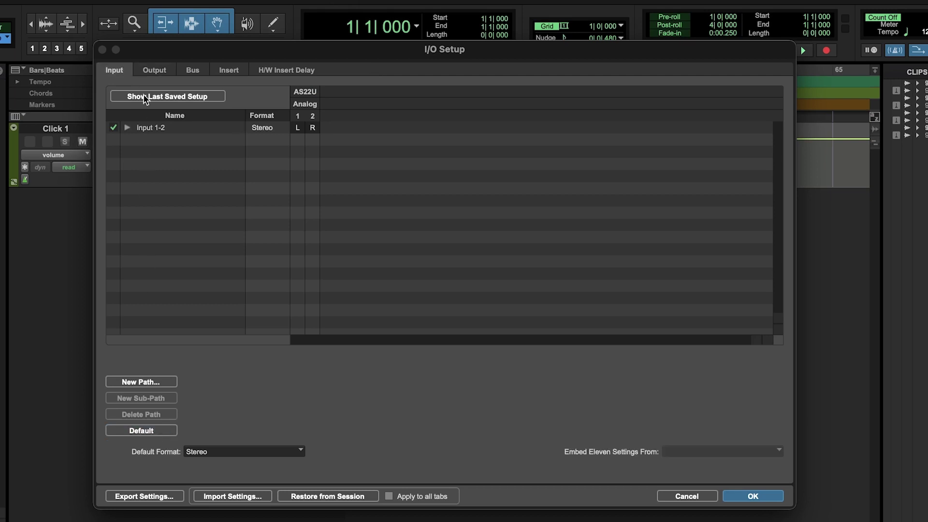
left_click(139, 433)
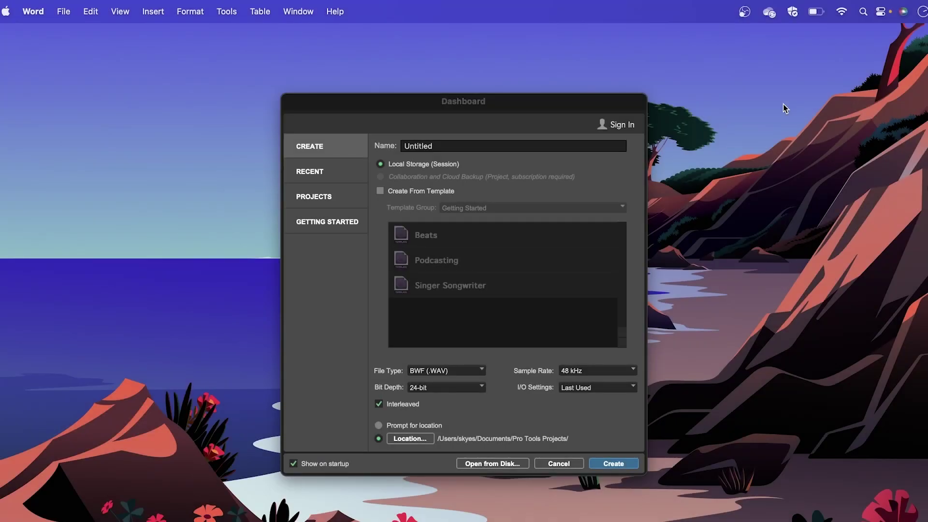
- Name the new session 'My Pro Tools Session' in the Dashboard
left_click(345, 144)
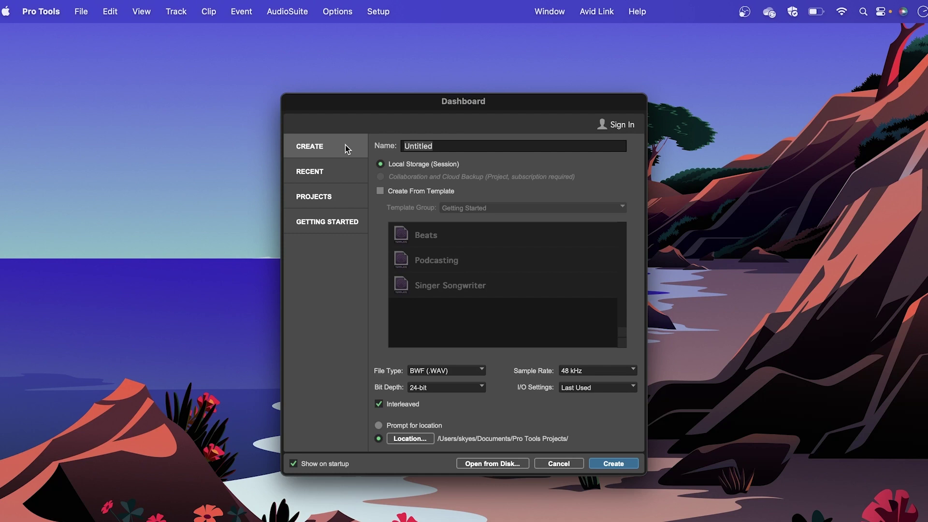
left_click(440, 145)
key("BackSpace")
key("BackSpace")
key("BackSpace")
key("BackSpace")
key("BackSpace")
key("BackSpace")
key("BackSpace")
key("BackSpace")
type("My Pro Tools Session")
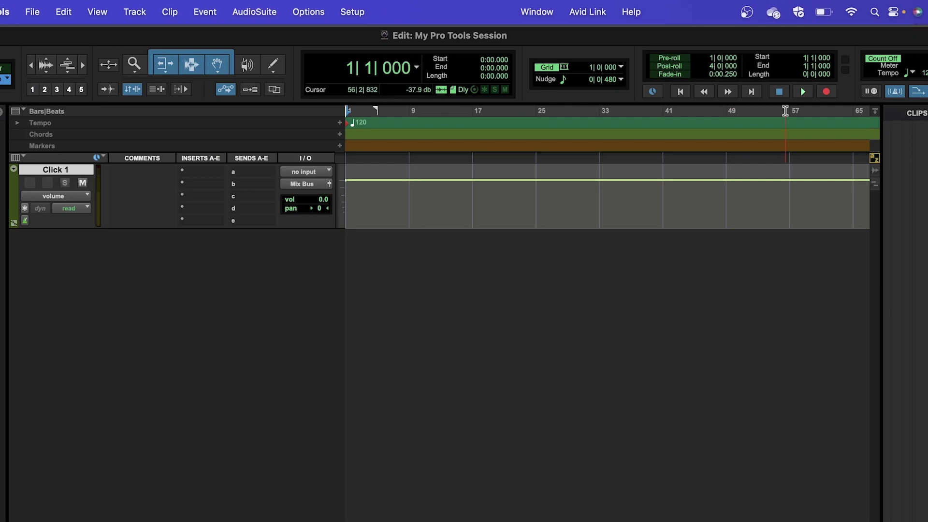
- Create a new mono Instrument track, Inst 1
left_click(144, 12)
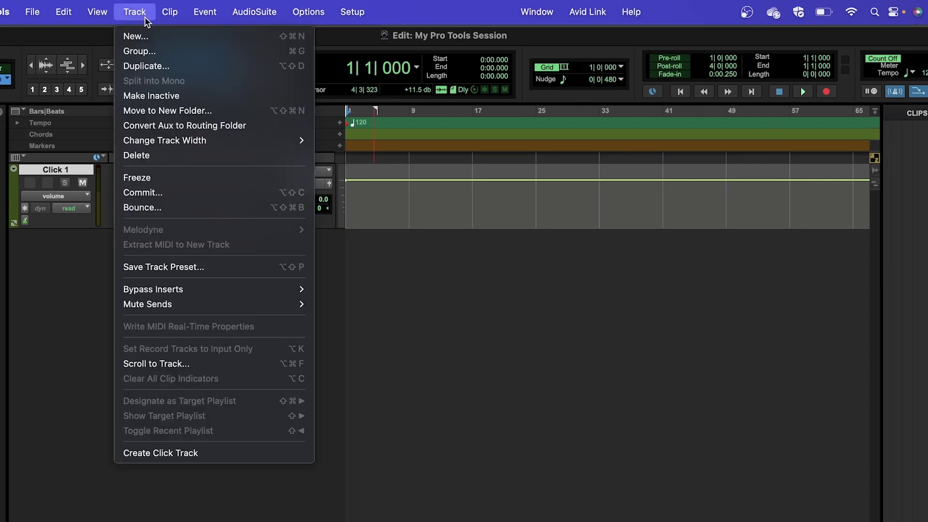
left_click(148, 40)
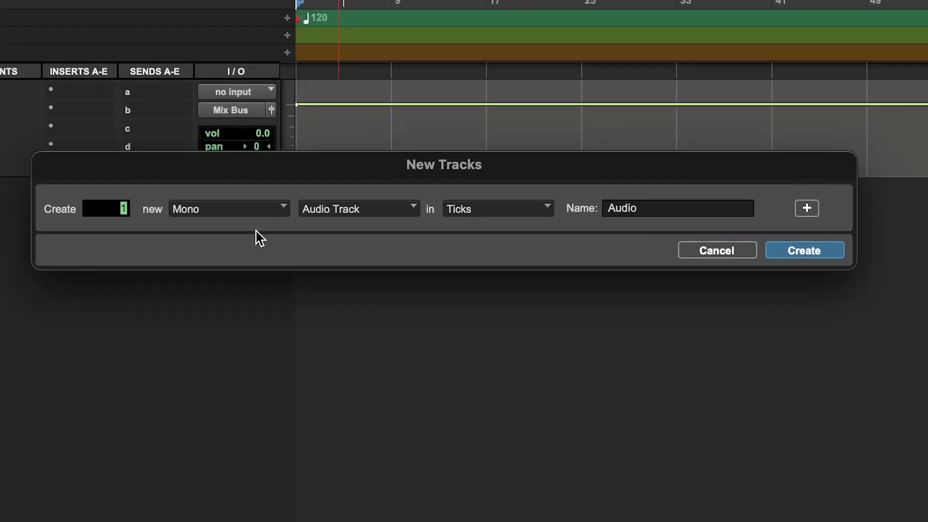
left_click(362, 213)
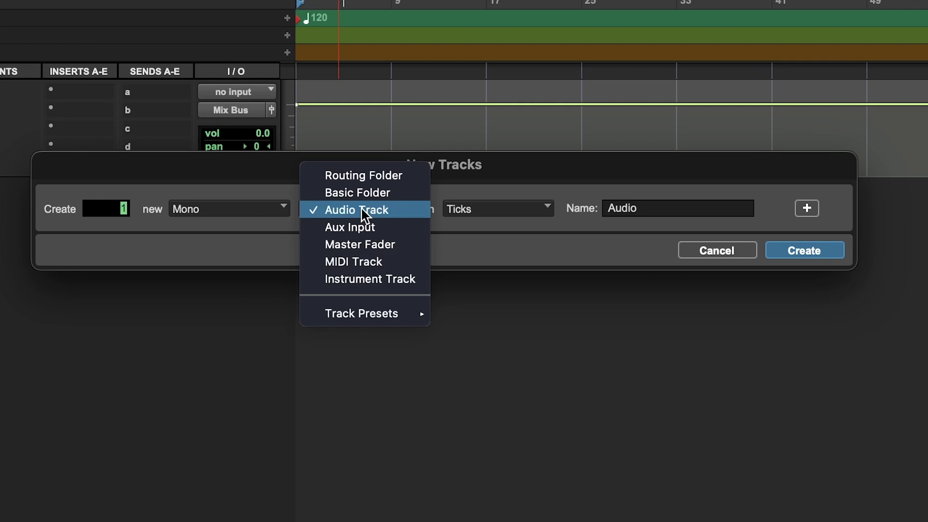
left_click(398, 284)
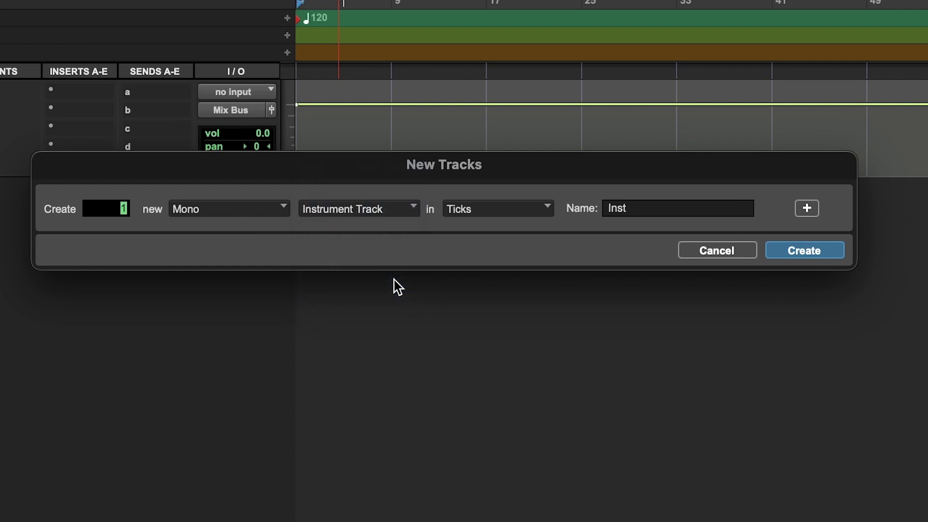
left_click(793, 244)
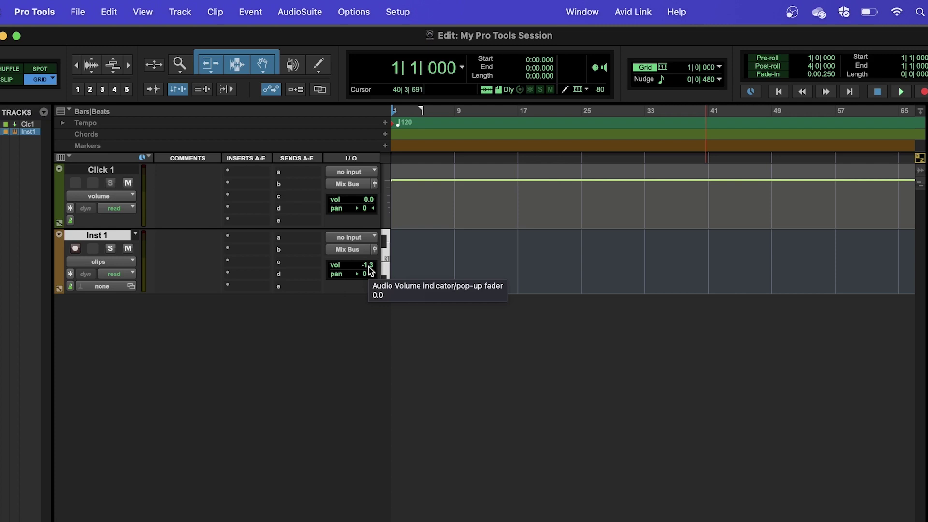
- Show the Mix window and adjust the Inst 1 channel's volume fader
left_click(575, 13)
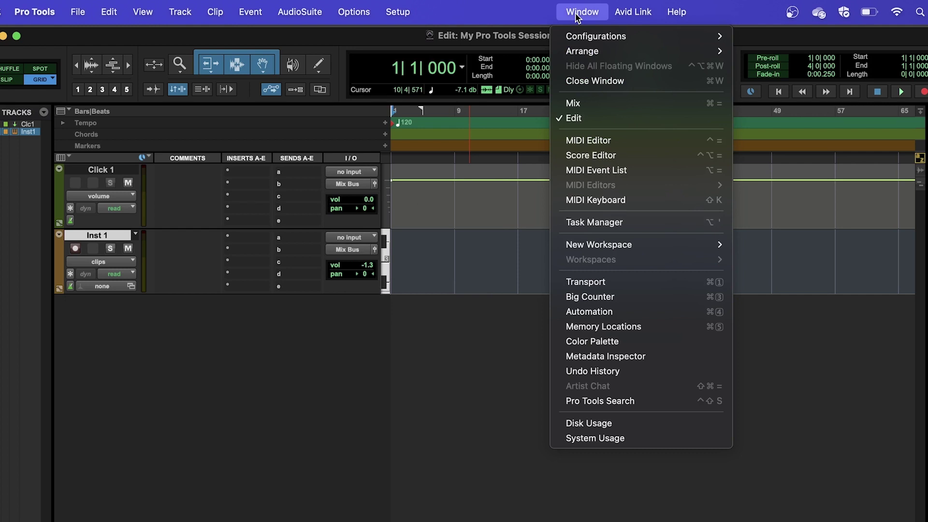
left_click(585, 103)
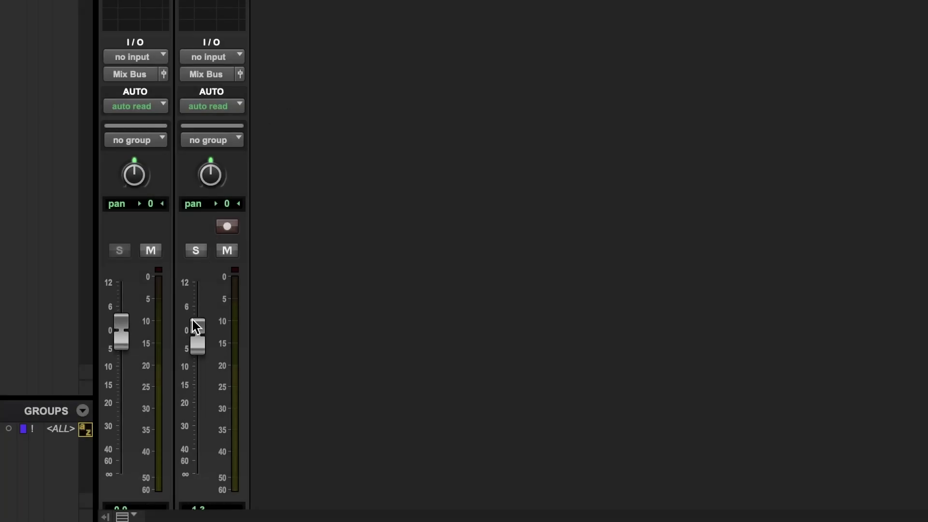
mouse_move(196, 347)
left_mouse_down()
mouse_move(197, 466)
mouse_move(209, 315)
mouse_move(211, 344)
left_mouse_up()
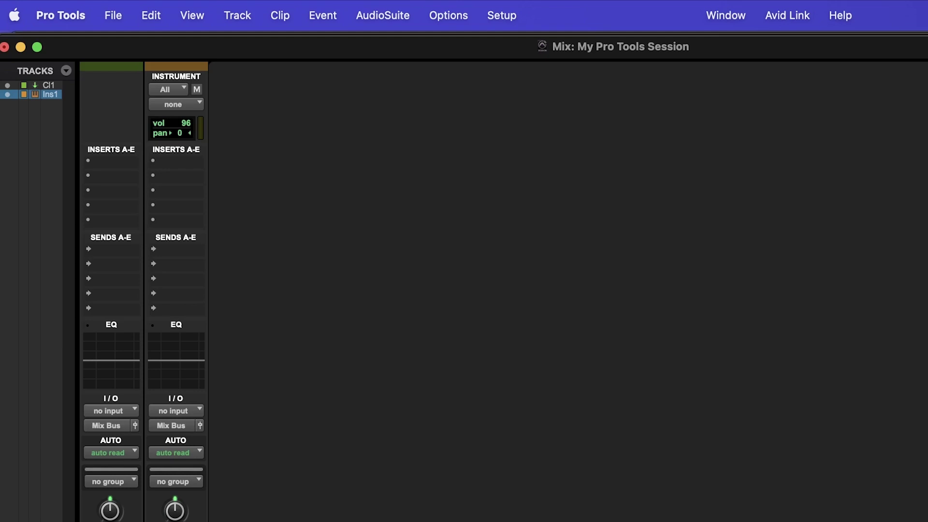
- Insert the Click II (mono) instrument plug-in on Inst 1's insert slot A
left_click(181, 161)
mouse_move(187, 162)
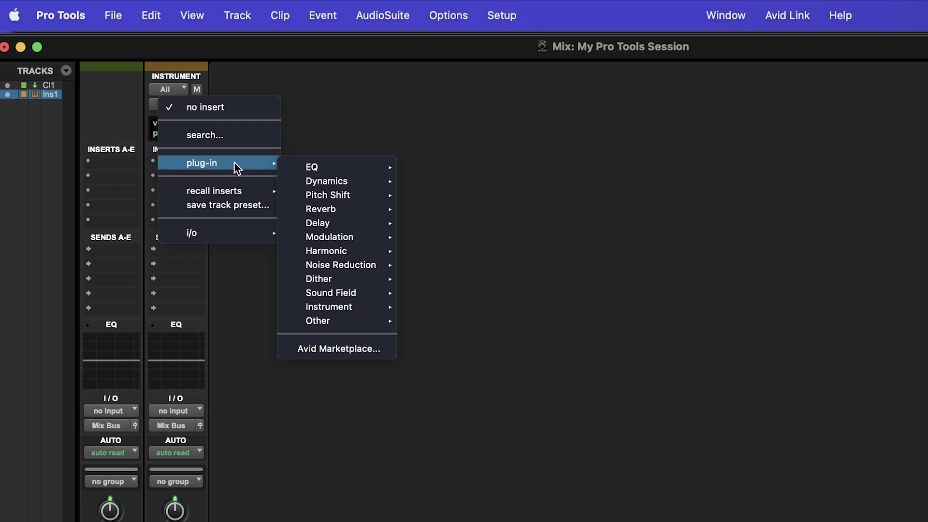
mouse_move(364, 305)
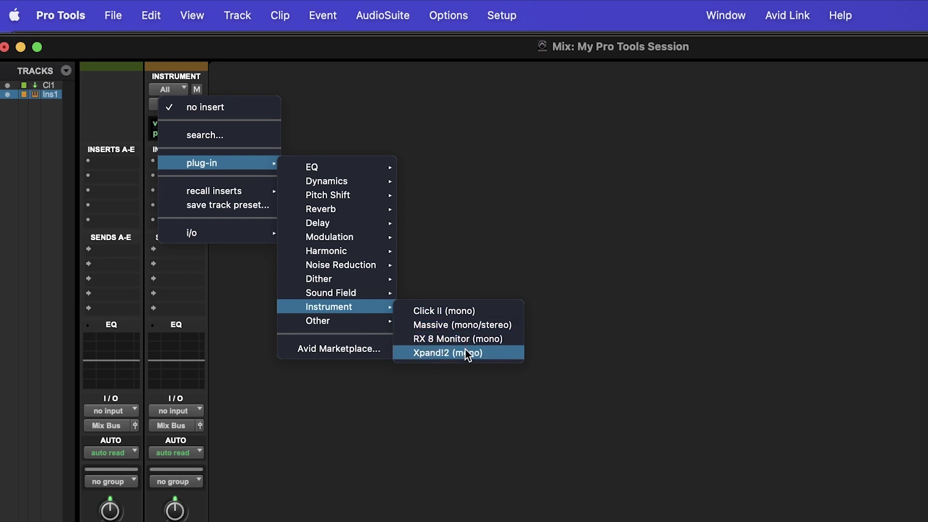
left_click(473, 312)
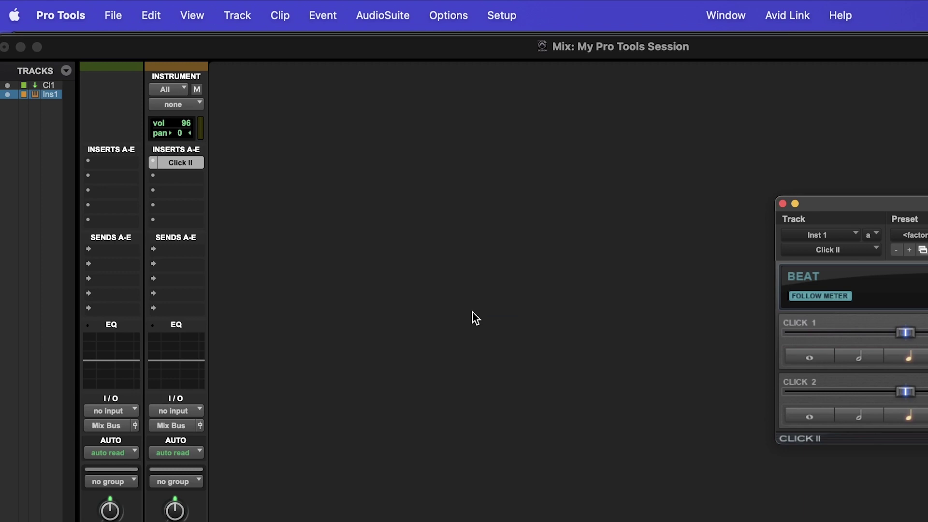
left_click(200, 149)
- Delete the Inst 1 track and create a new mono audio track in its place
left_click(237, 22)
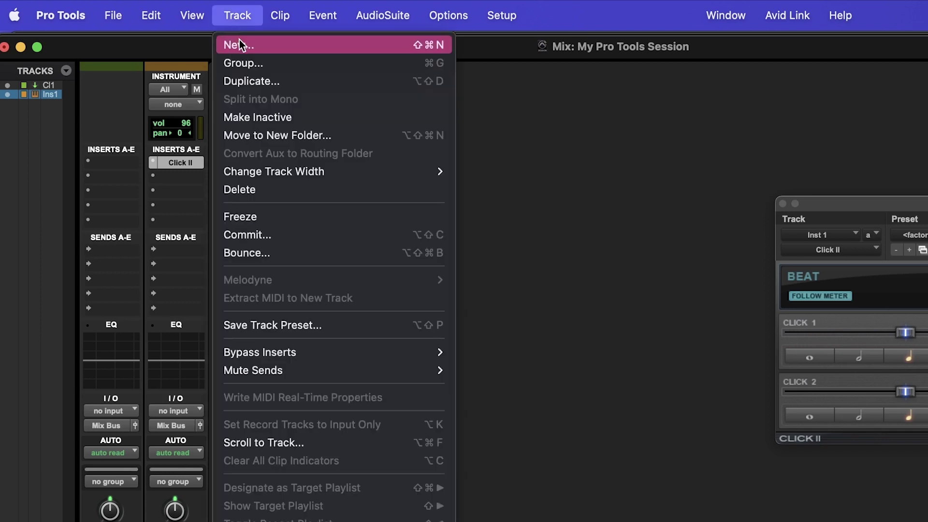
left_click(269, 188)
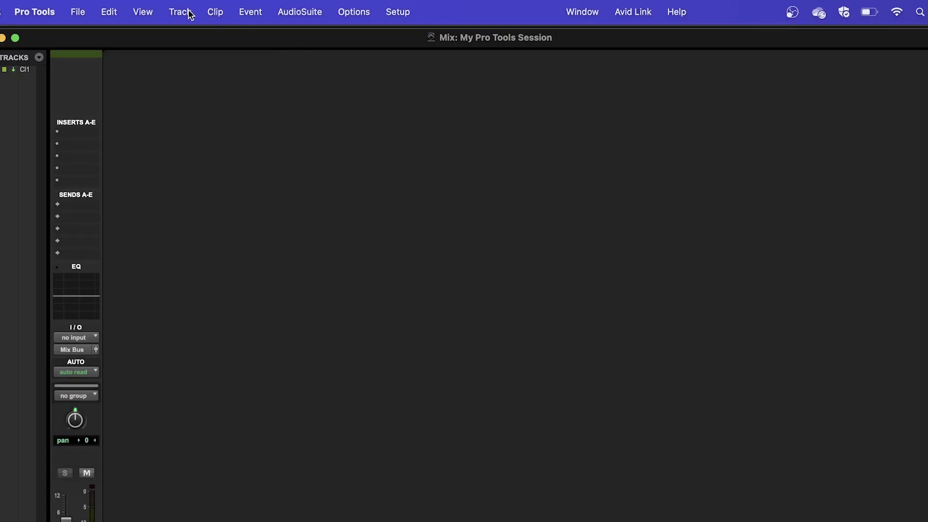
left_click(189, 13)
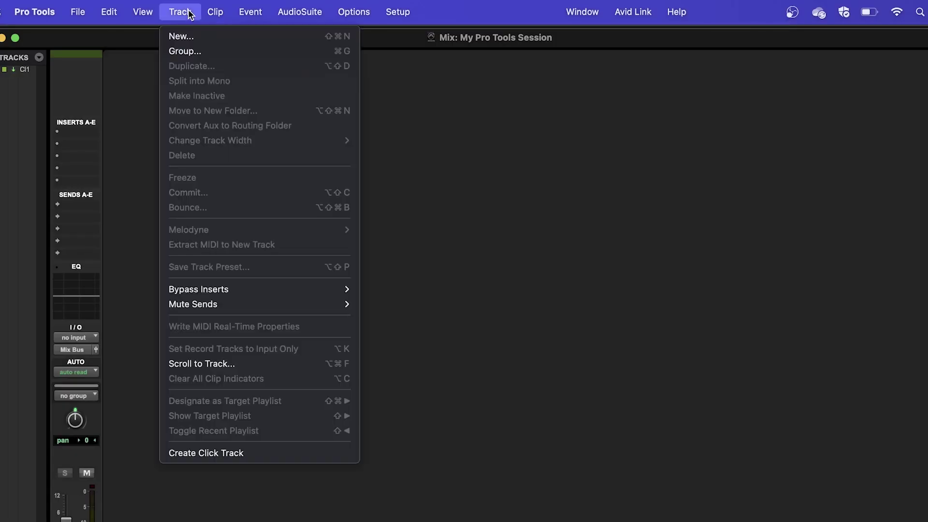
left_click(199, 37)
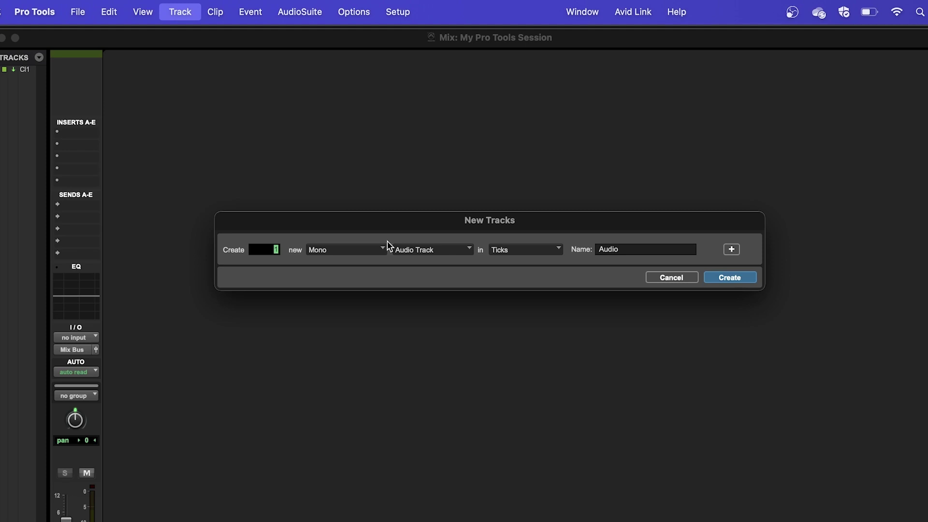
left_click(410, 250)
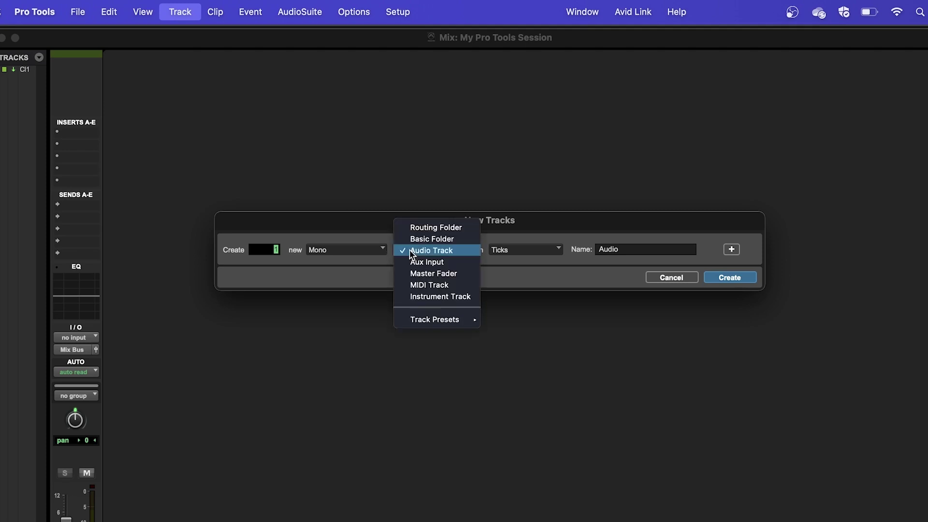
left_click(458, 251)
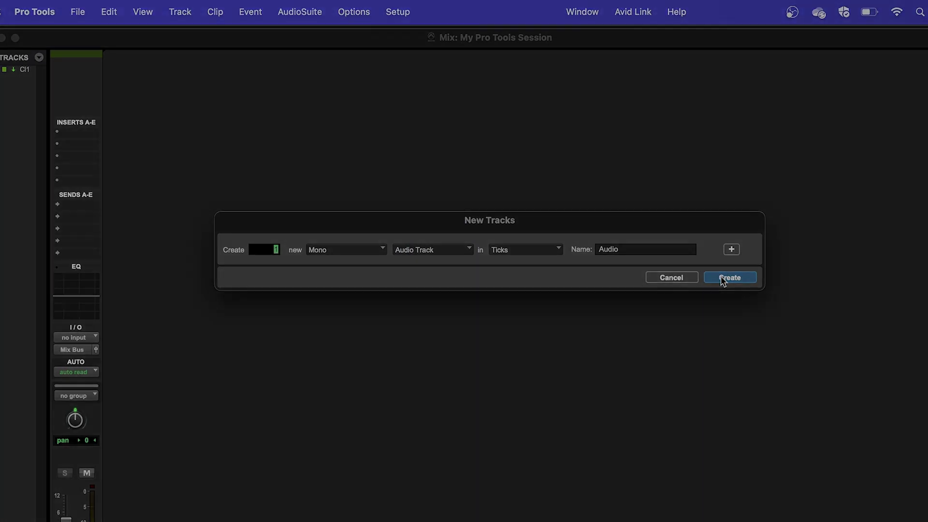
left_click(722, 278)
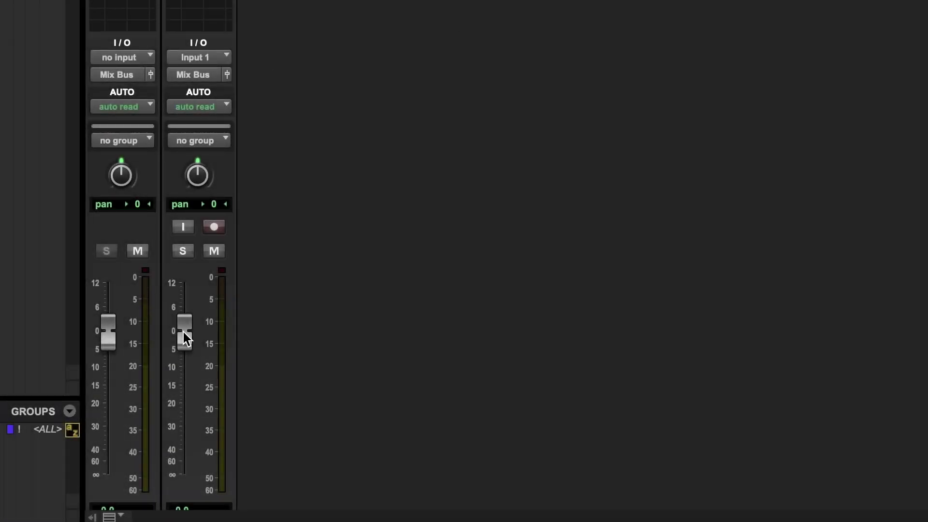
mouse_move(184, 332)
left_mouse_down()
mouse_move(183, 397)
mouse_move(192, 331)
left_mouse_up()
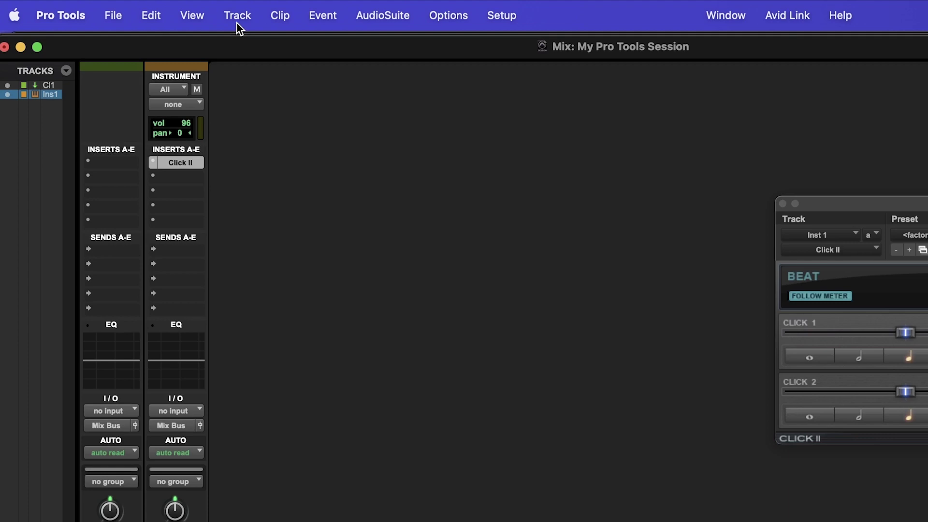
left_click(237, 23)
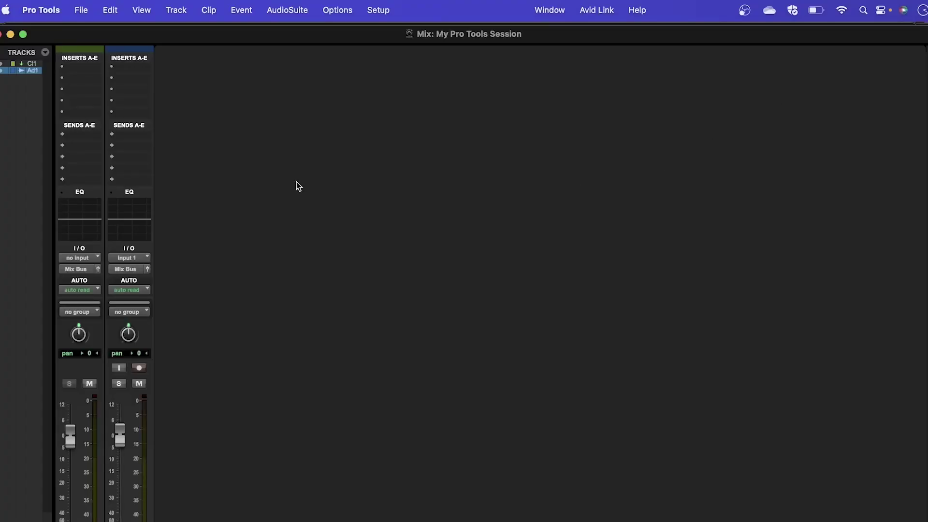
- Add a new MIDI track and lower its volume fader toward 64
left_click(177, 12)
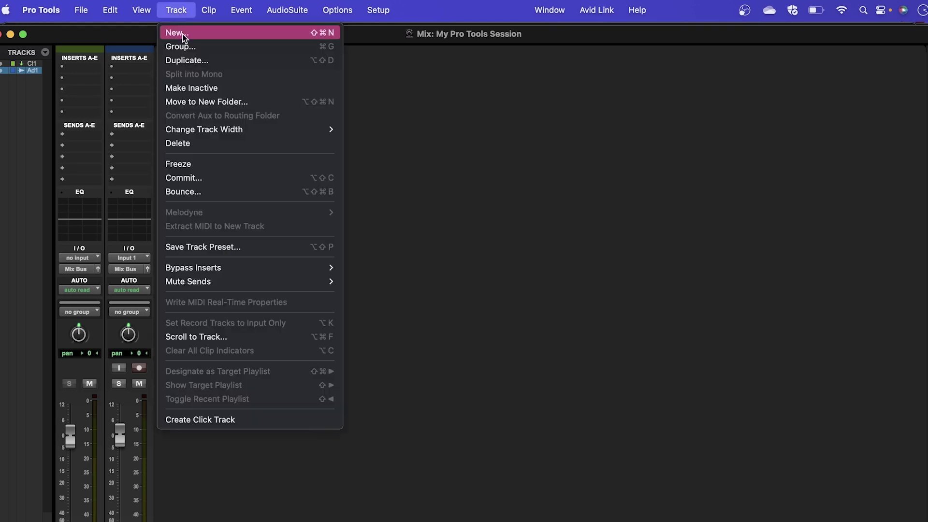
left_click(182, 33)
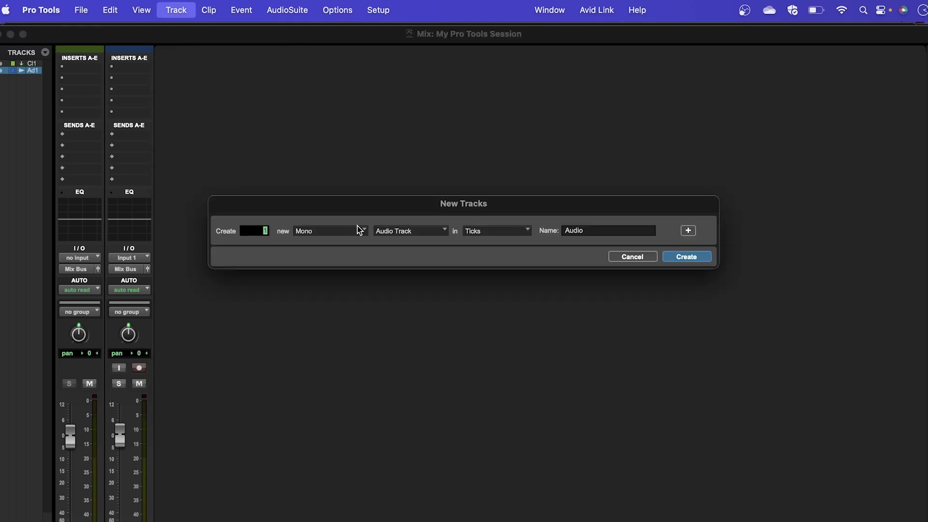
left_click(416, 236)
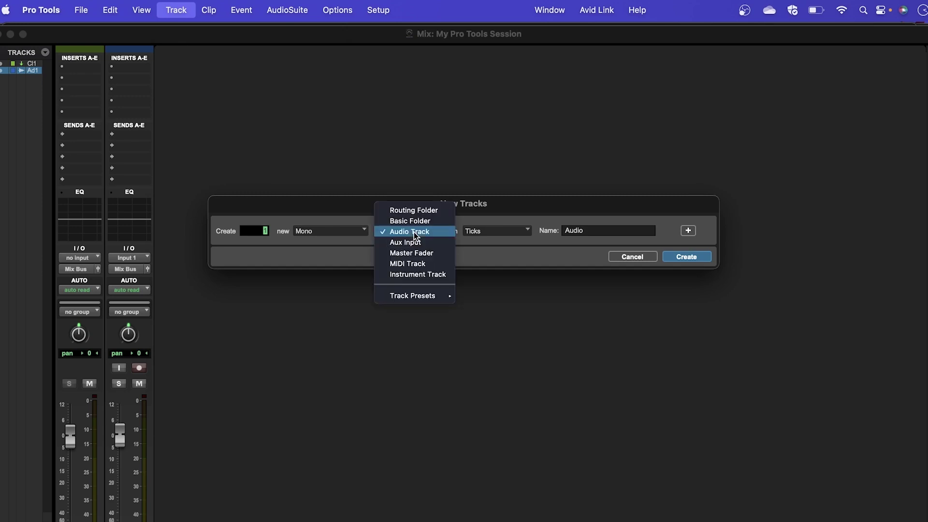
left_click(429, 267)
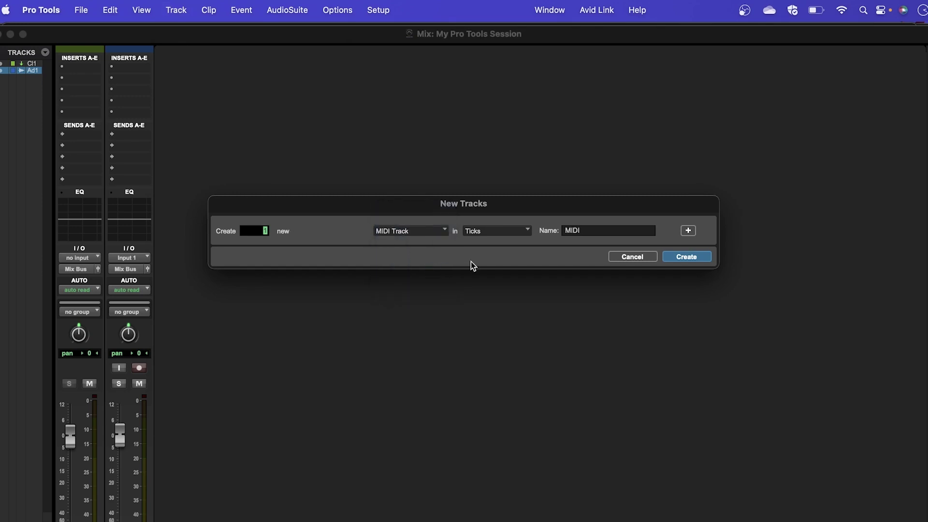
left_click(687, 257)
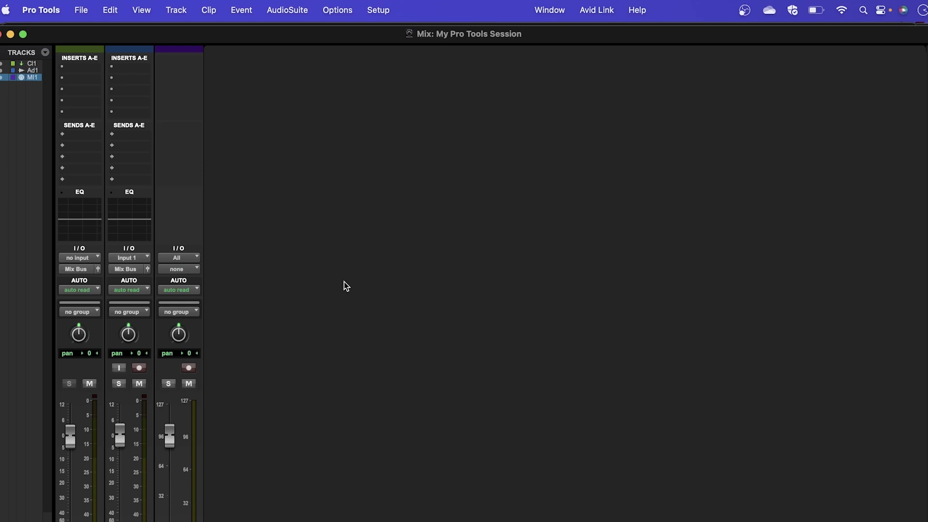
mouse_move(170, 445)
left_mouse_down()
mouse_move(169, 498)
mouse_move(177, 442)
left_mouse_up()
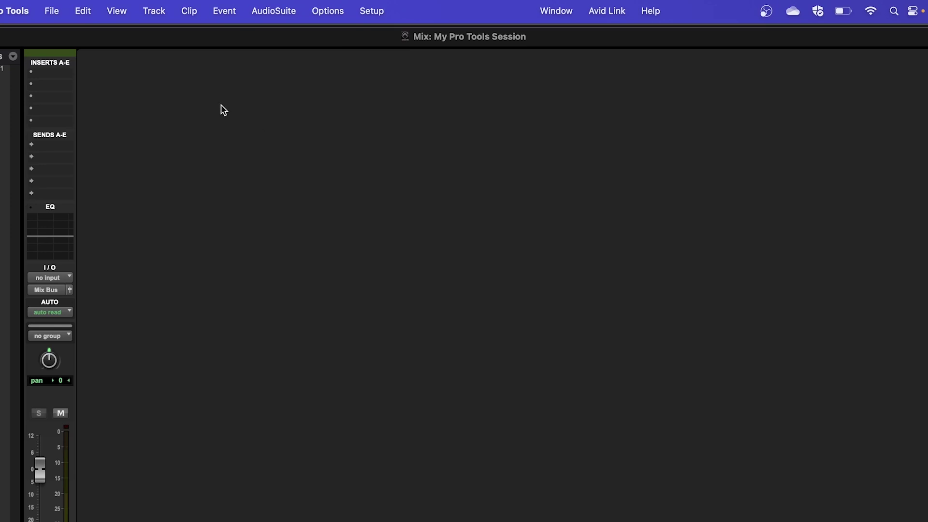
- Create a track from the Avid Utilities preset 'Click - Block'
left_click(159, 10)
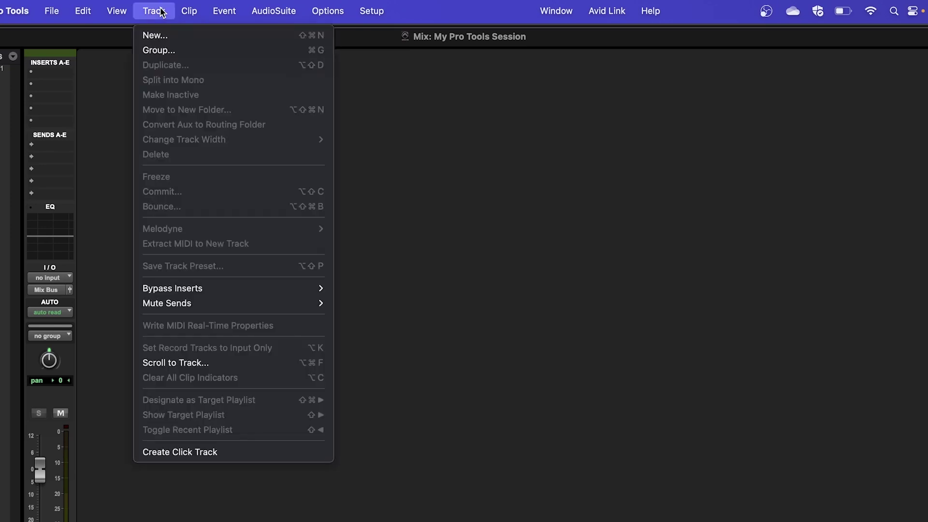
left_click(164, 36)
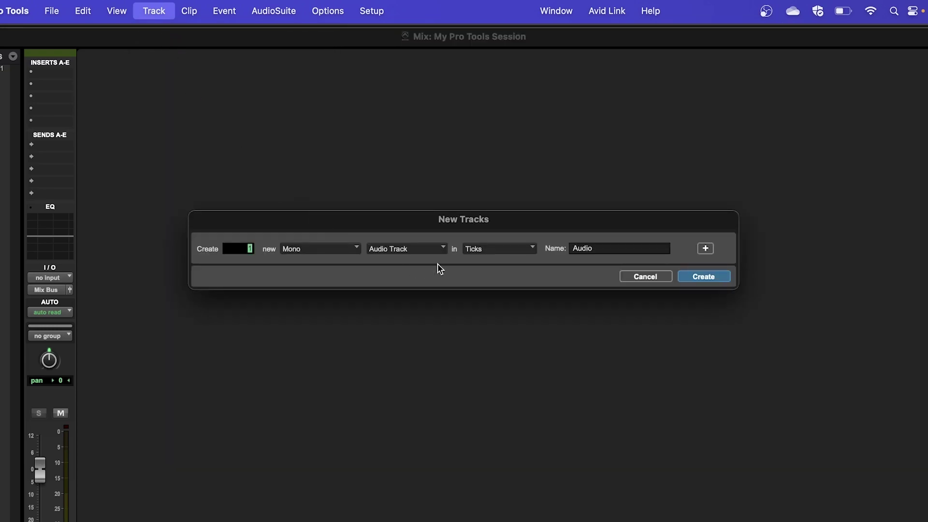
left_click(443, 250)
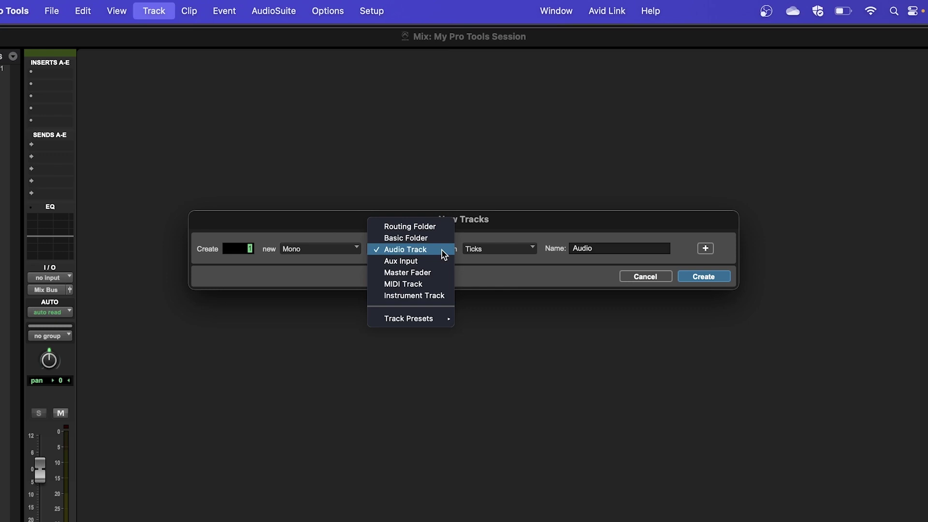
mouse_move(443, 319)
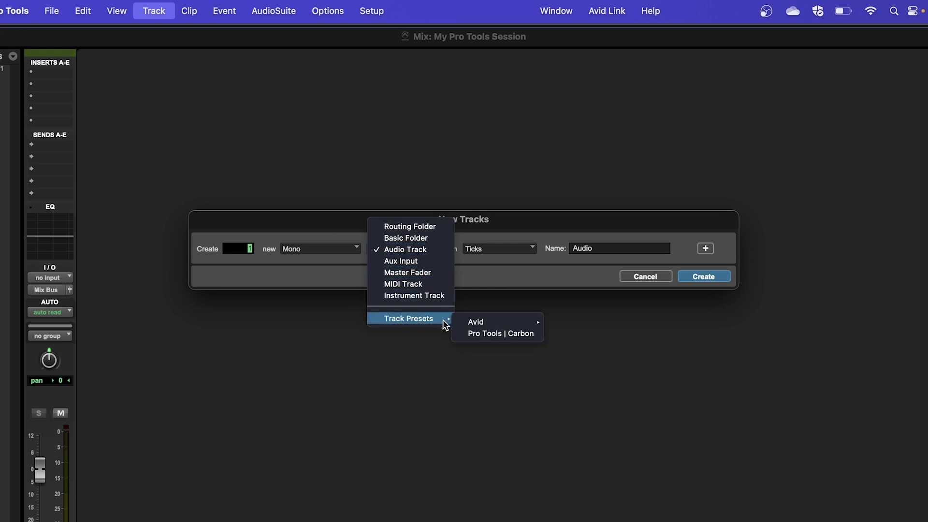
mouse_move(488, 323)
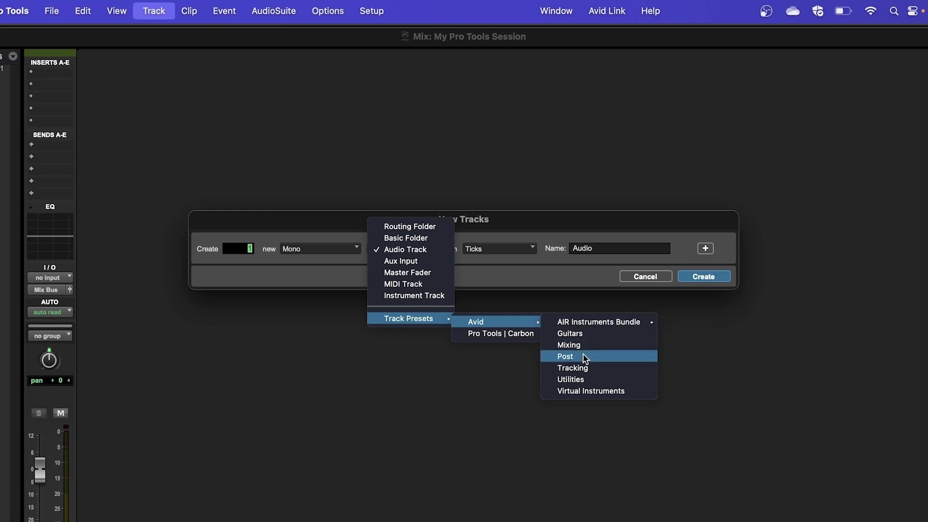
left_click(587, 377)
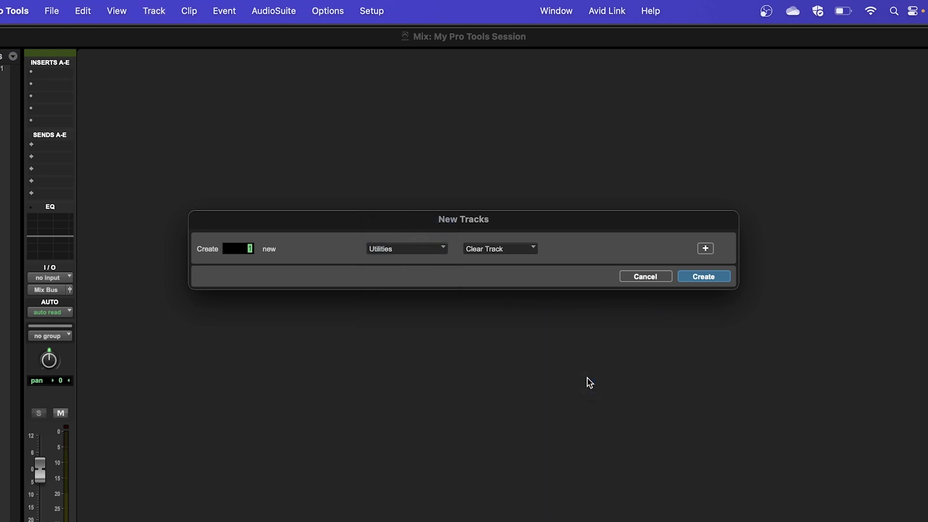
left_click(526, 258)
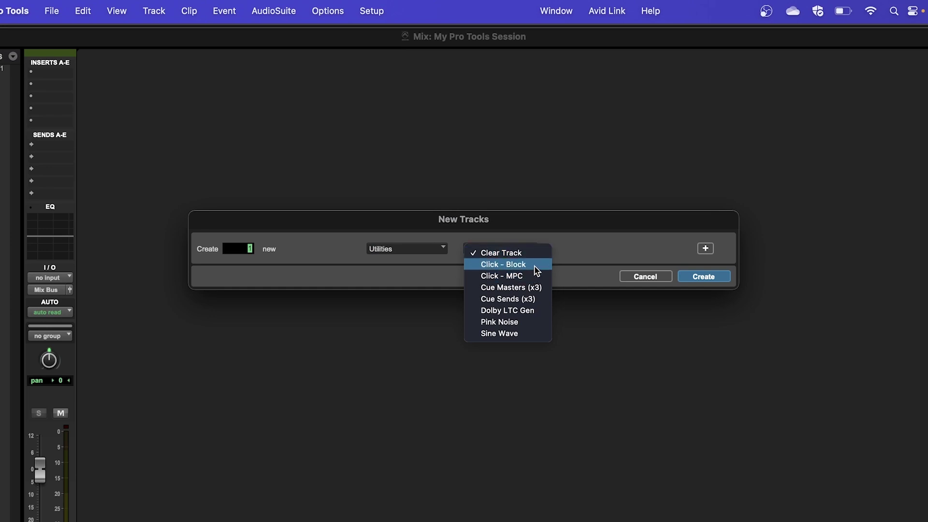
left_click(536, 265)
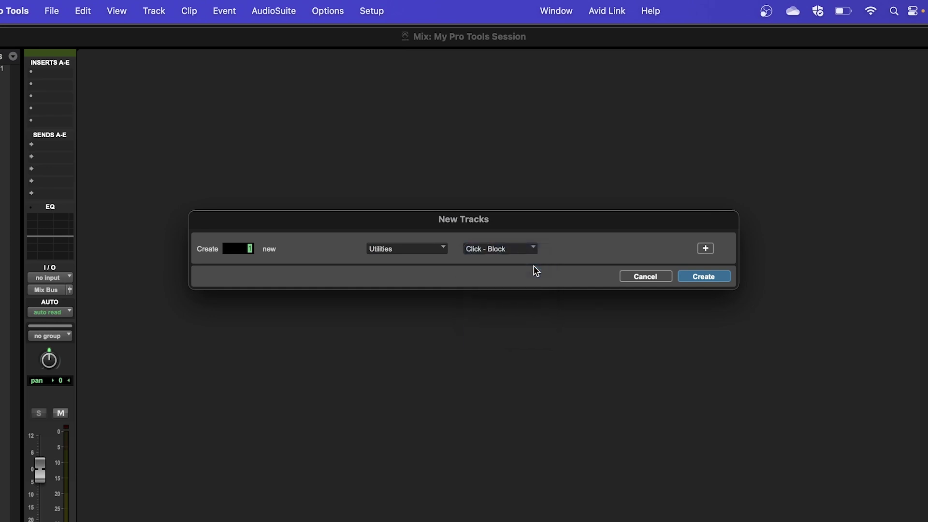
left_click(704, 277)
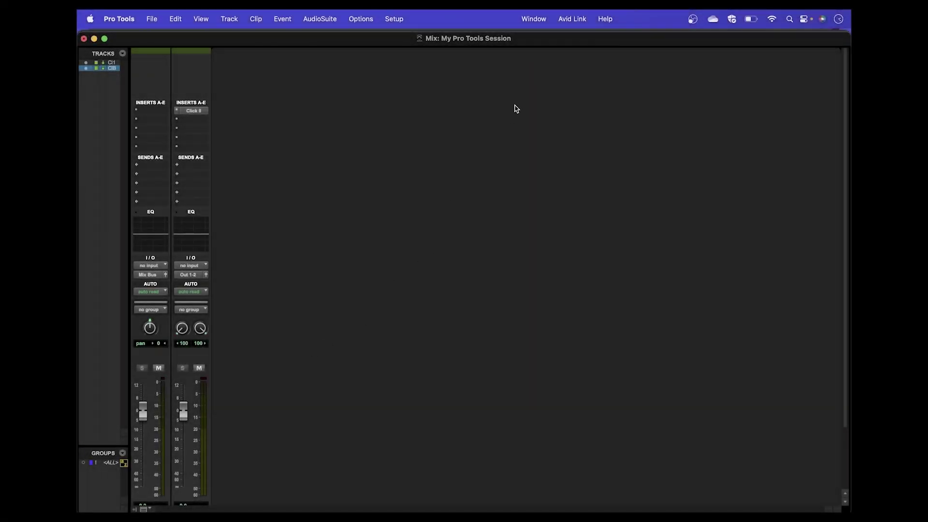
- In the Edit window, change the bar-1 tempo marker from 120 to 140 BPM
left_click(533, 20)
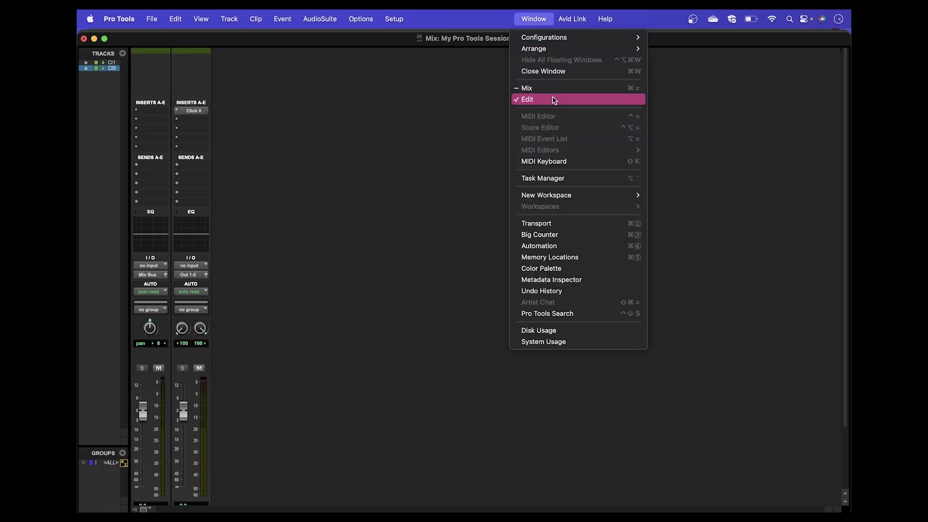
left_click(554, 100)
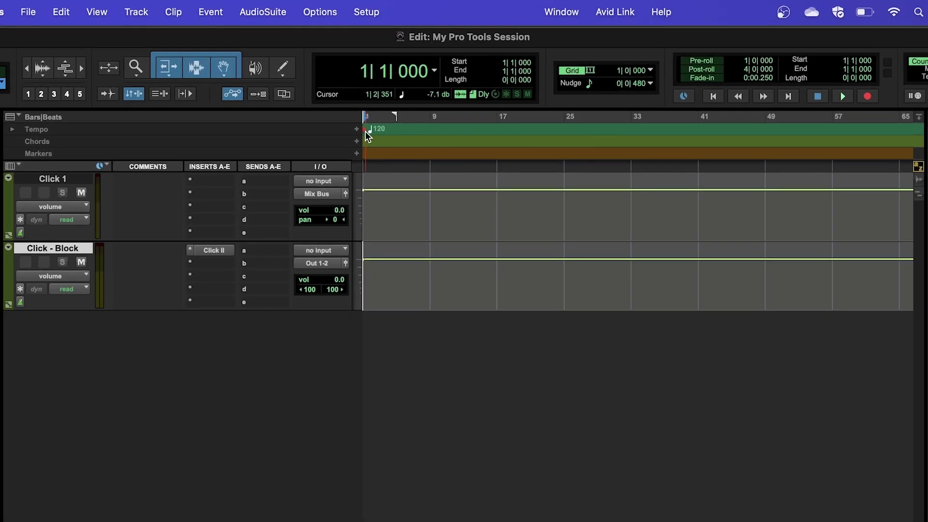
double_click(364, 132)
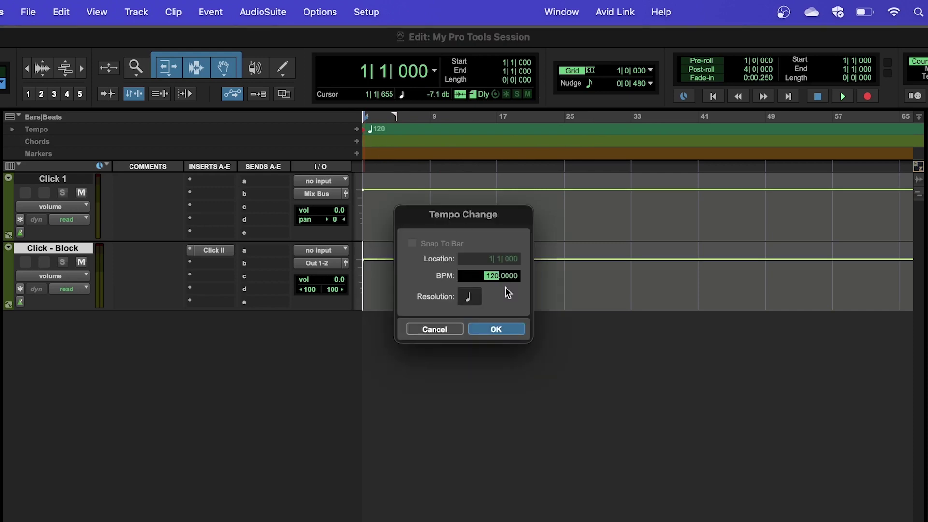
type("140")
key("Return")
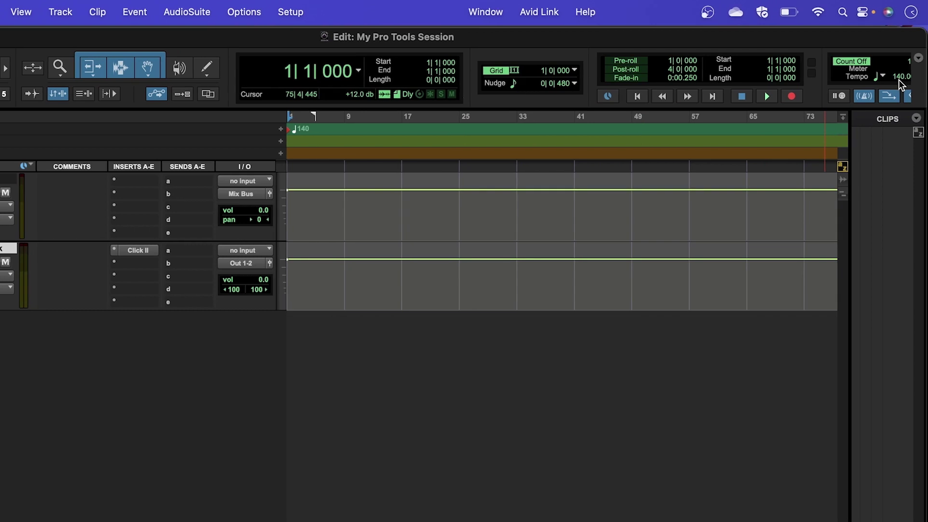
- Change the session tempo in the counter's tempo field from 140 to 125 BPM
left_click(899, 79)
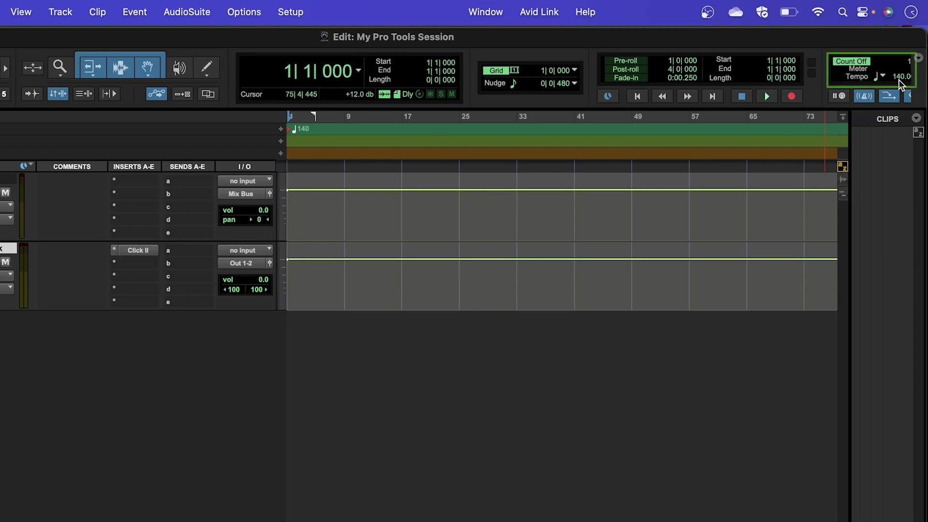
type("76")
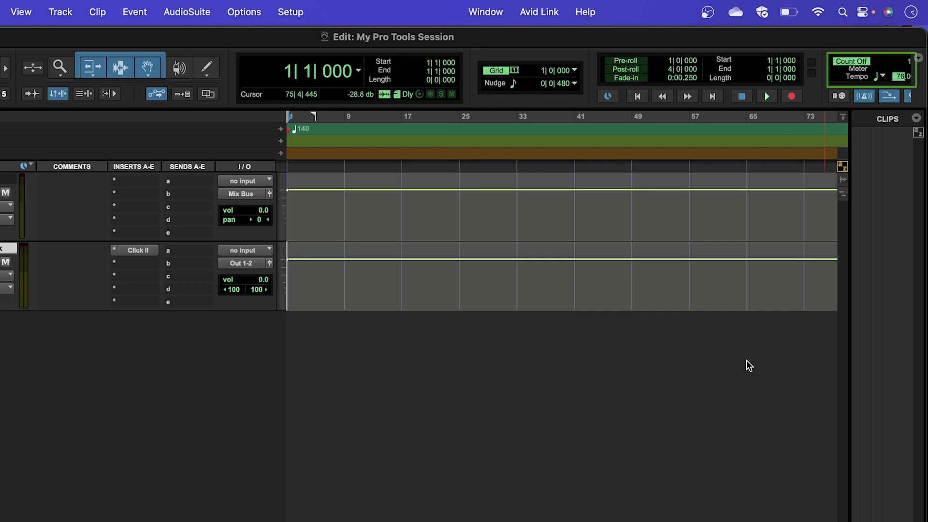
key("Return")
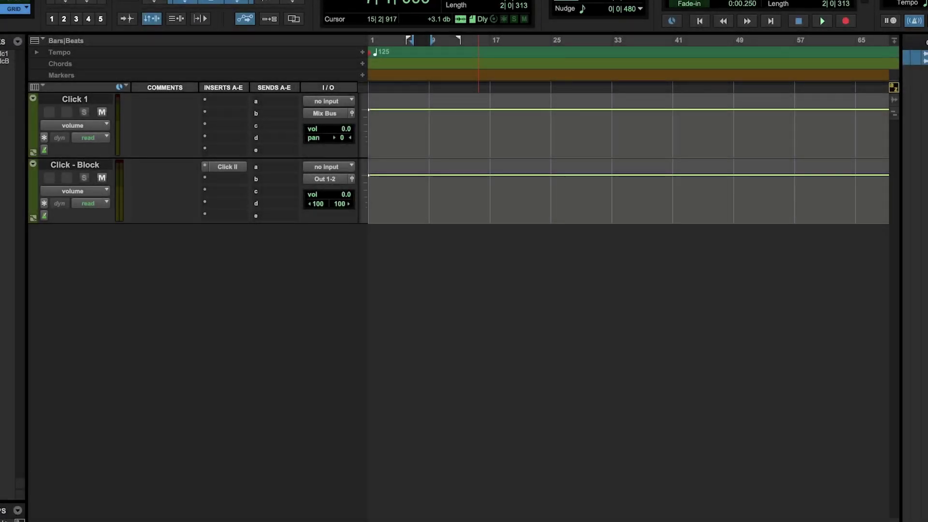
- Drag 909 drums 2.mp3 from the Finder Sample folder into the Pro Tools track area, twice
left_click(201, 520)
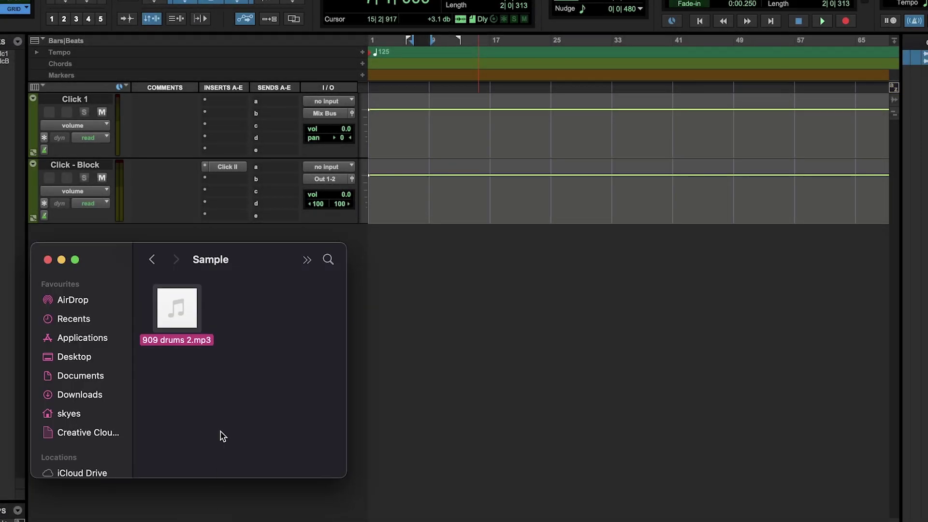
left_click_drag(181, 326, 381, 256)
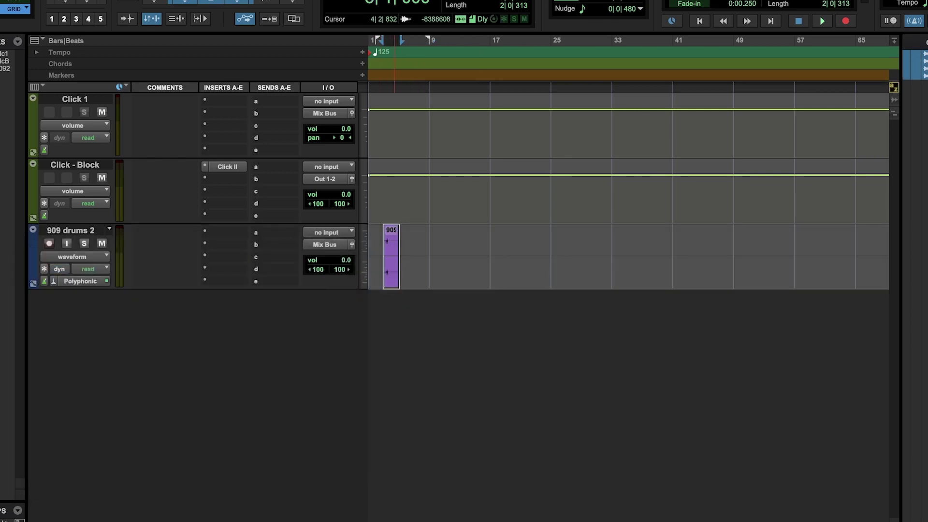
left_click(202, 519)
left_click_drag(176, 308, 404, 185)
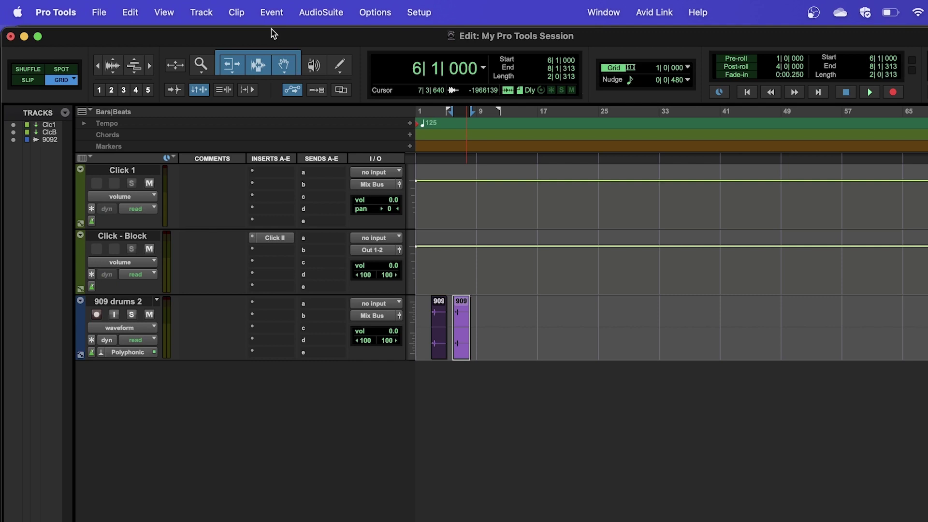
- Import 909 drums 2.mp3 from the Sample folder as converted audio, saving it into Audio Files
left_click(101, 13)
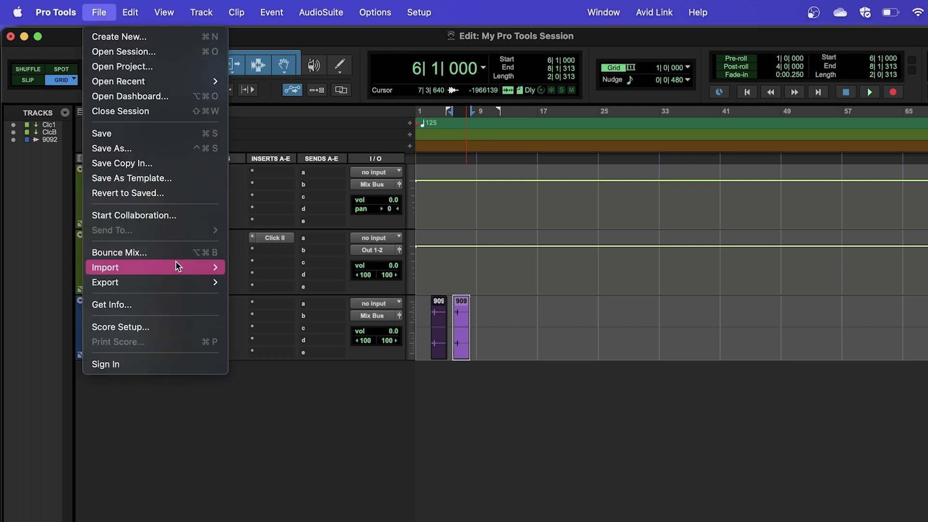
mouse_move(177, 266)
left_click(291, 290)
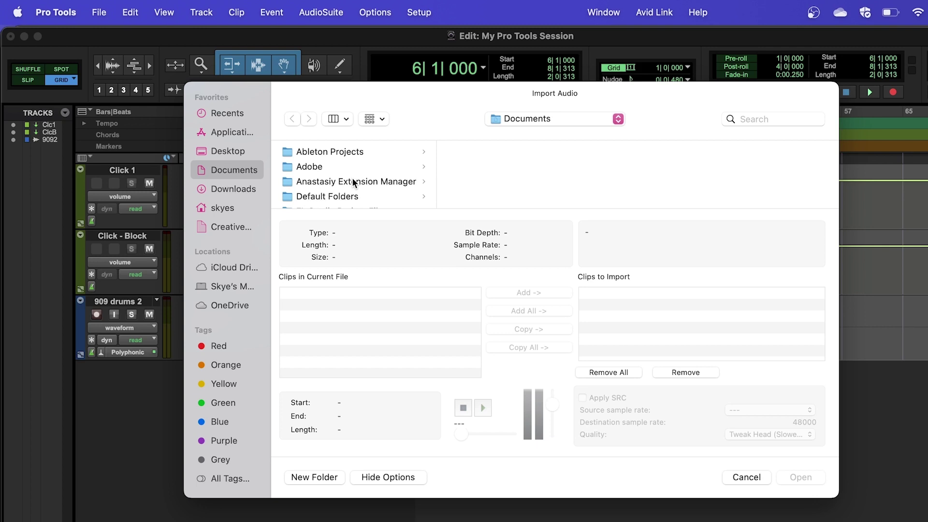
scroll(353, 182, "down", 10)
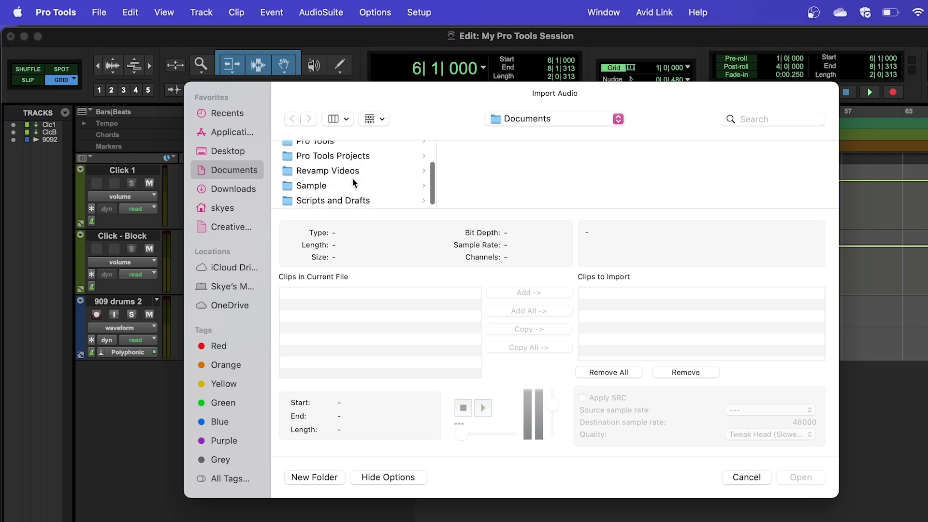
left_click(370, 164)
left_click(525, 151)
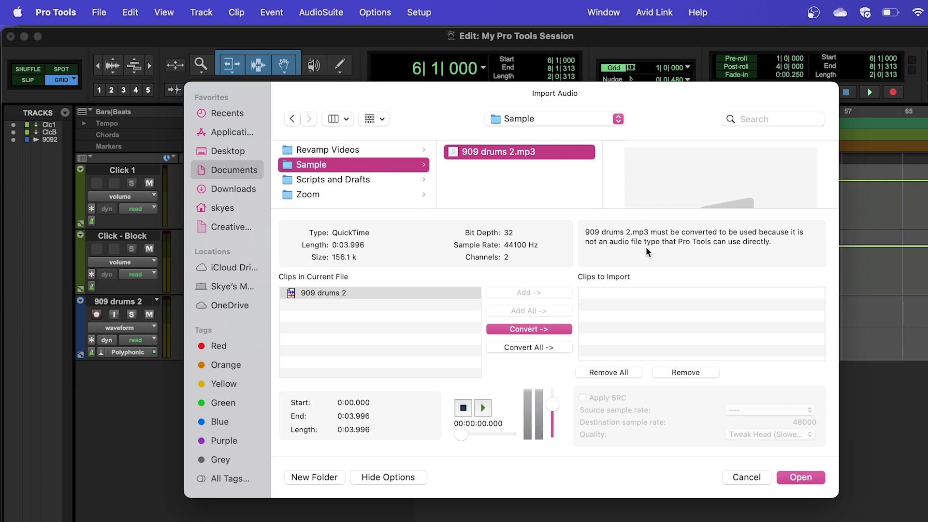
left_click(535, 331)
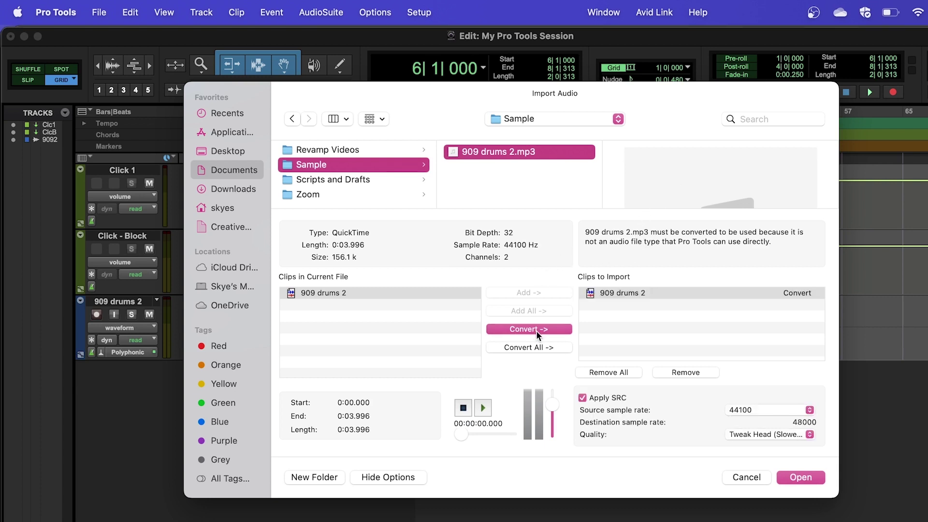
left_click(797, 481)
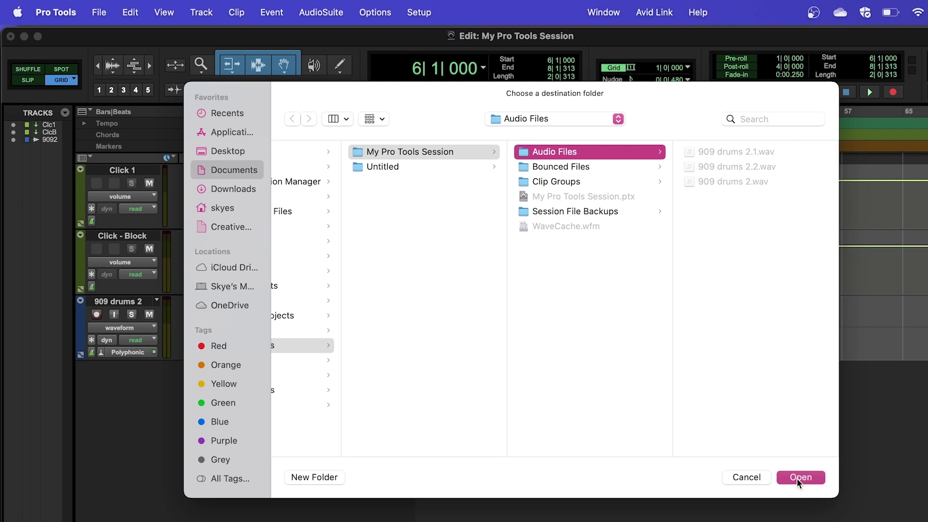
left_click(797, 477)
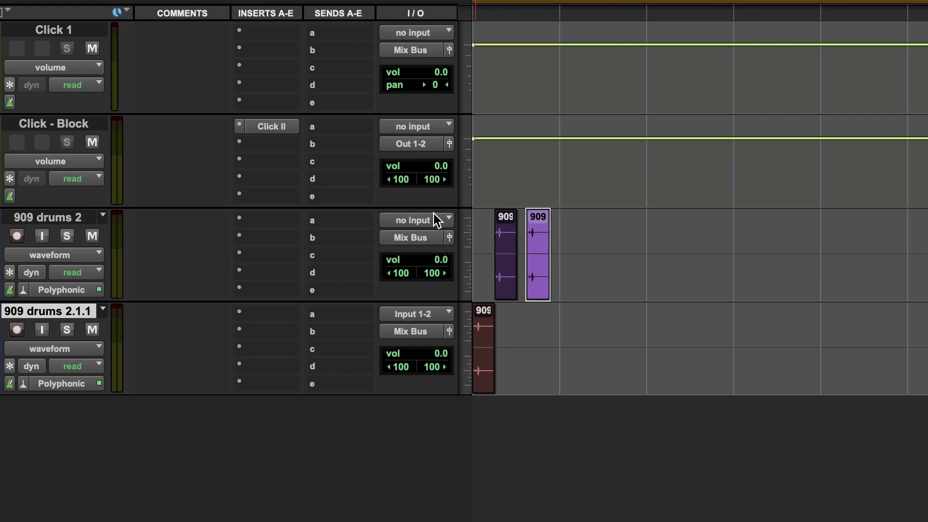
- Set 909 drums 2's input to Input 1-2 (Stereo) and enable its input monitoring
left_click(434, 215)
mouse_move(435, 218)
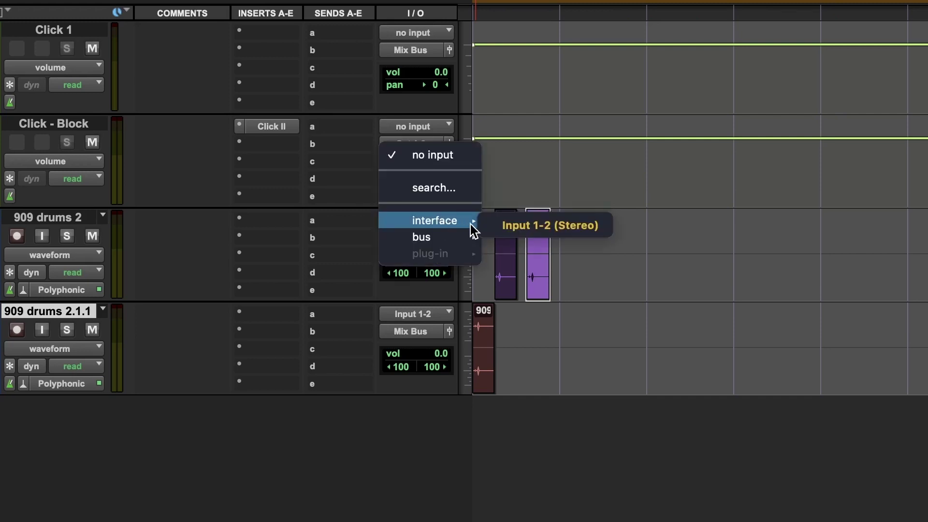
left_click(549, 226)
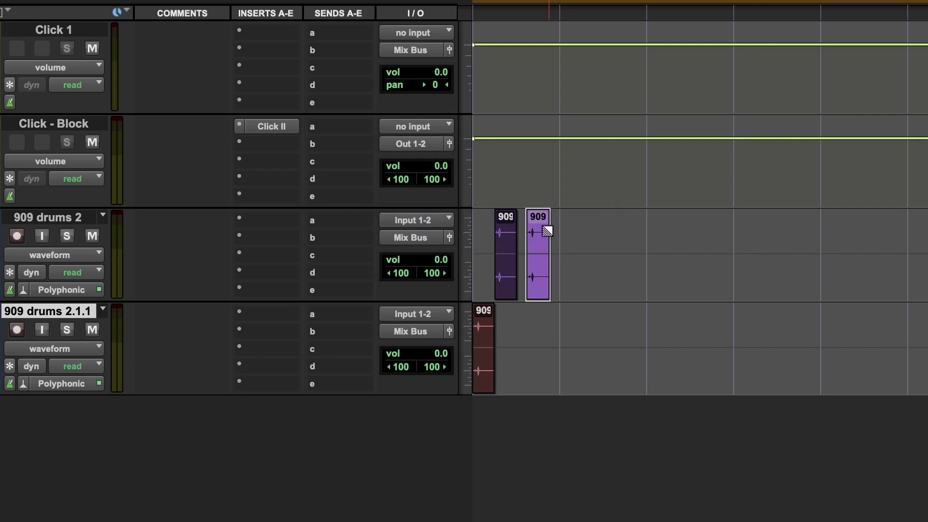
left_click(42, 237)
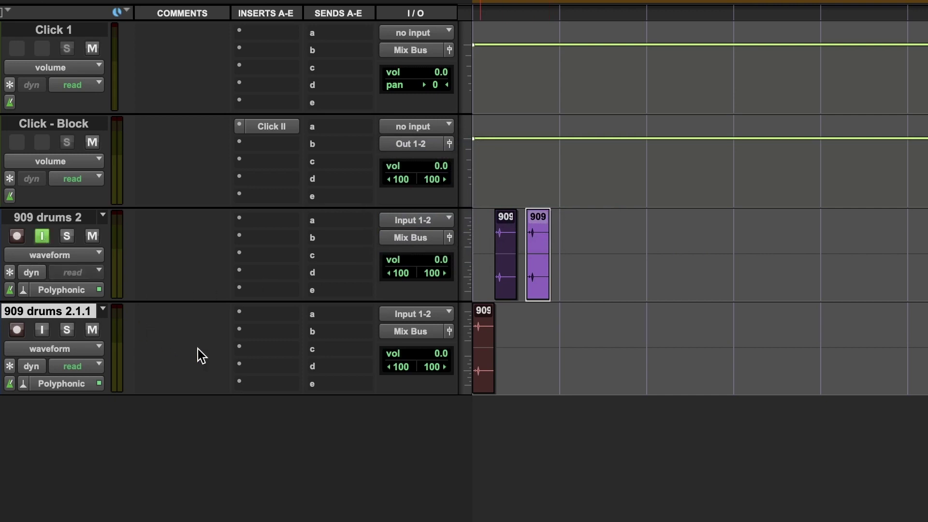